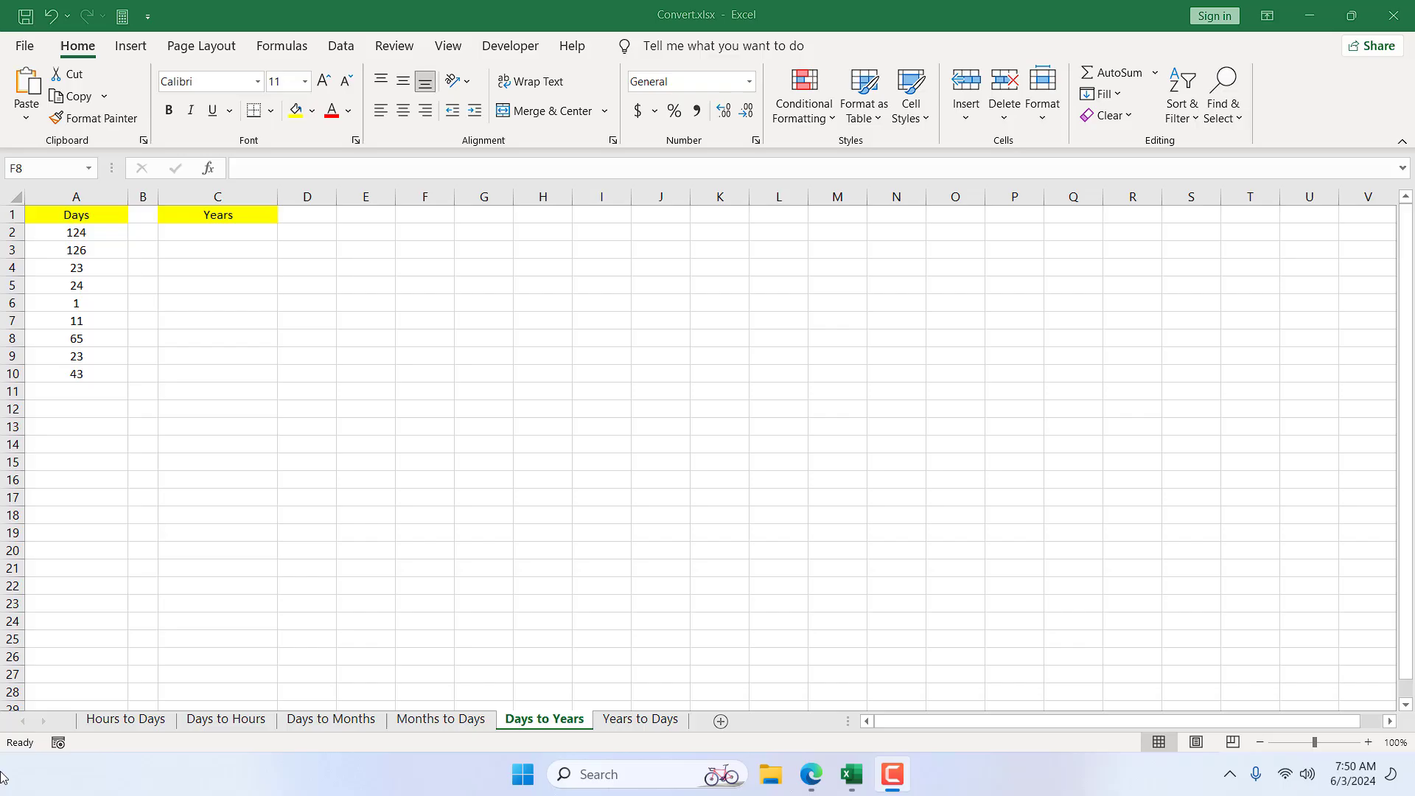
Select cell C2, the first cell under the Years heading.
{"action": "left_click", "coordinate": [255, 227]}
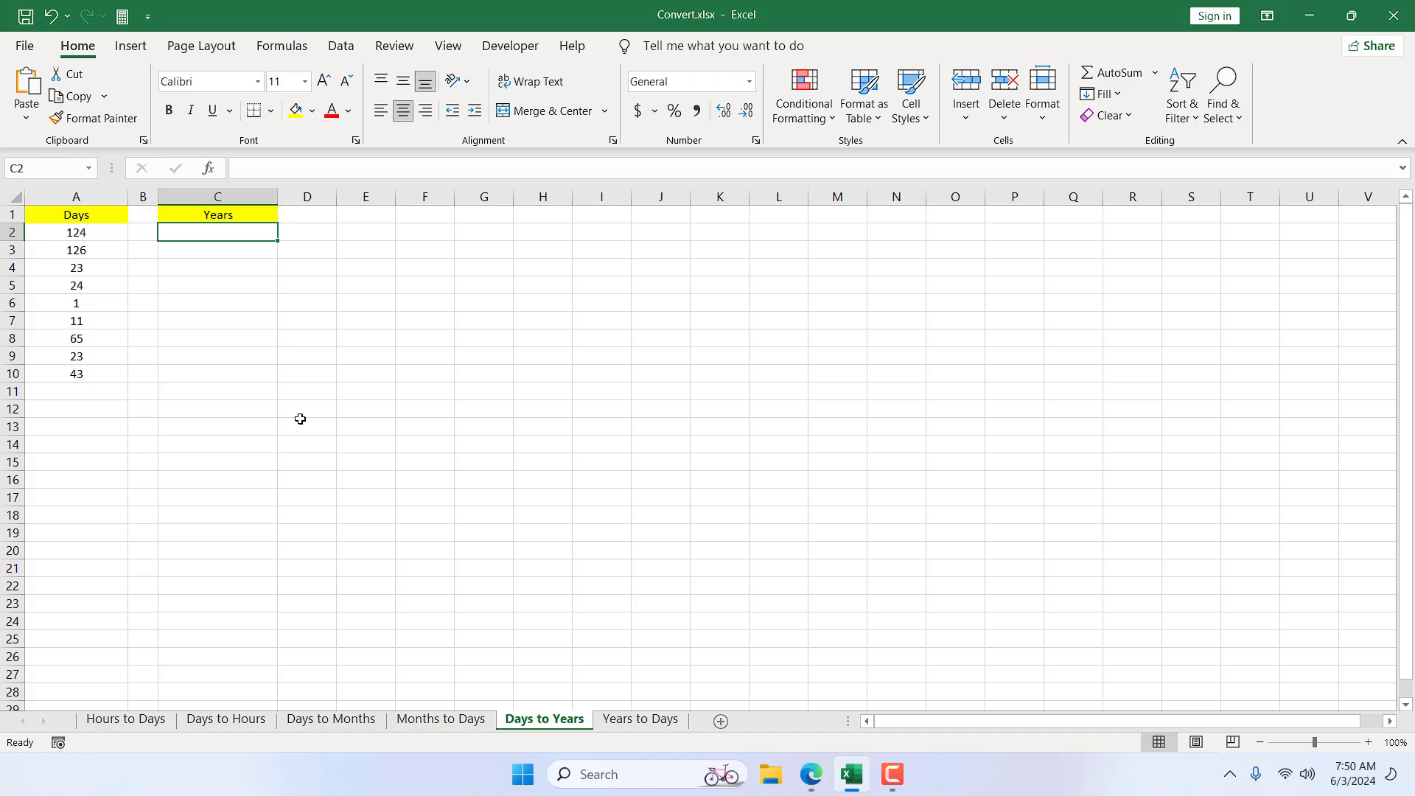
{"action": "type", "text": "="}
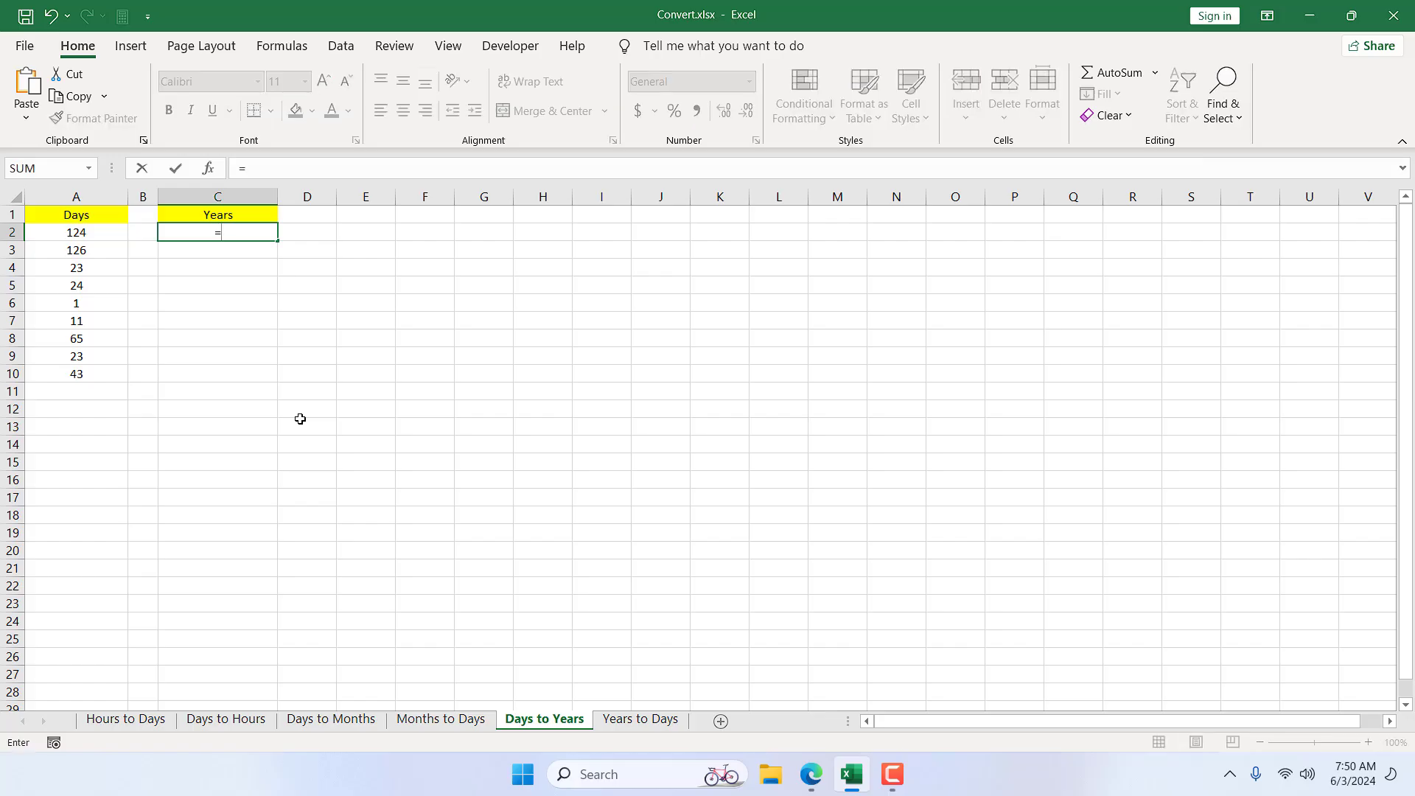
{"action": "type", "text": "con"}
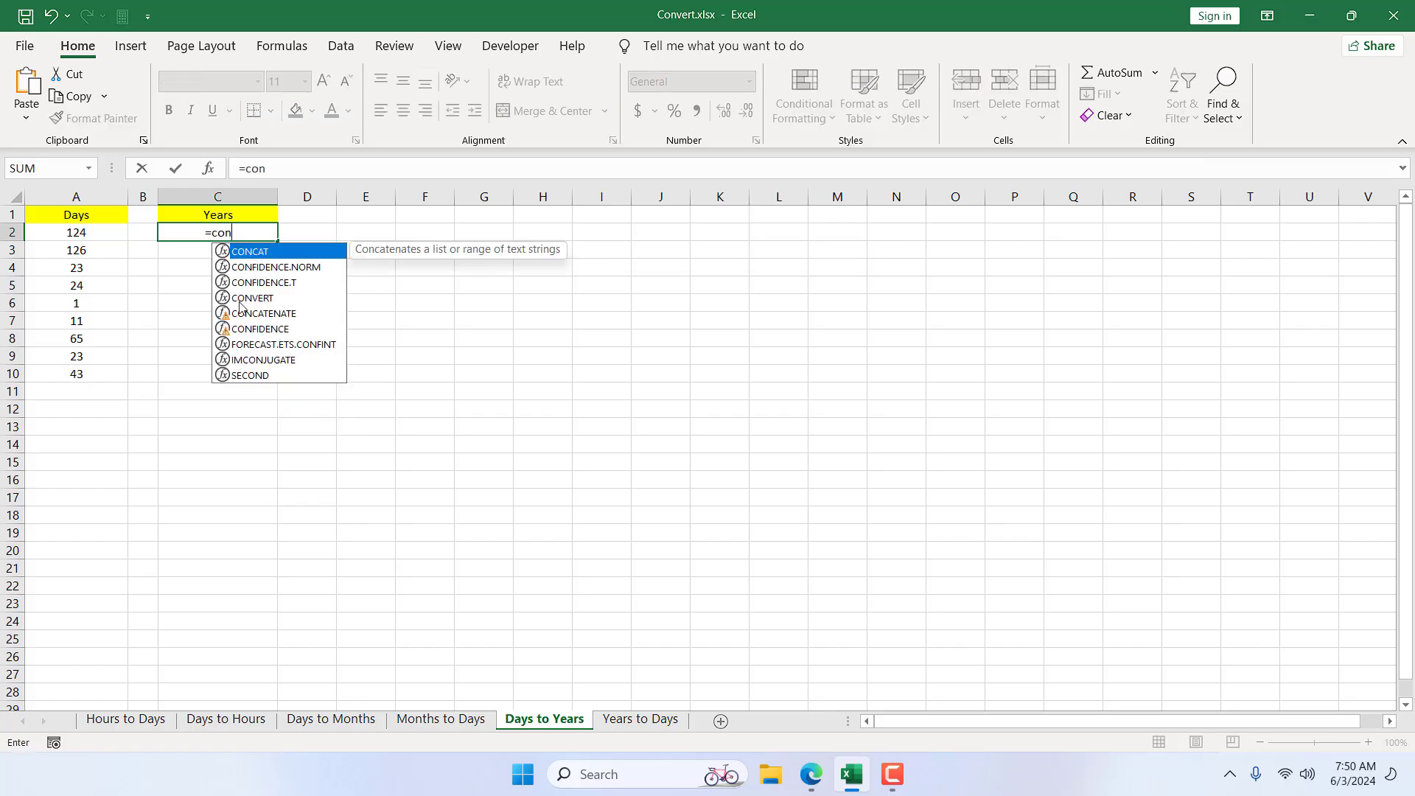
Insert CONVERT from the autocomplete list and reference the day count in A2.
{"action": "left_click", "coordinate": [240, 298]}
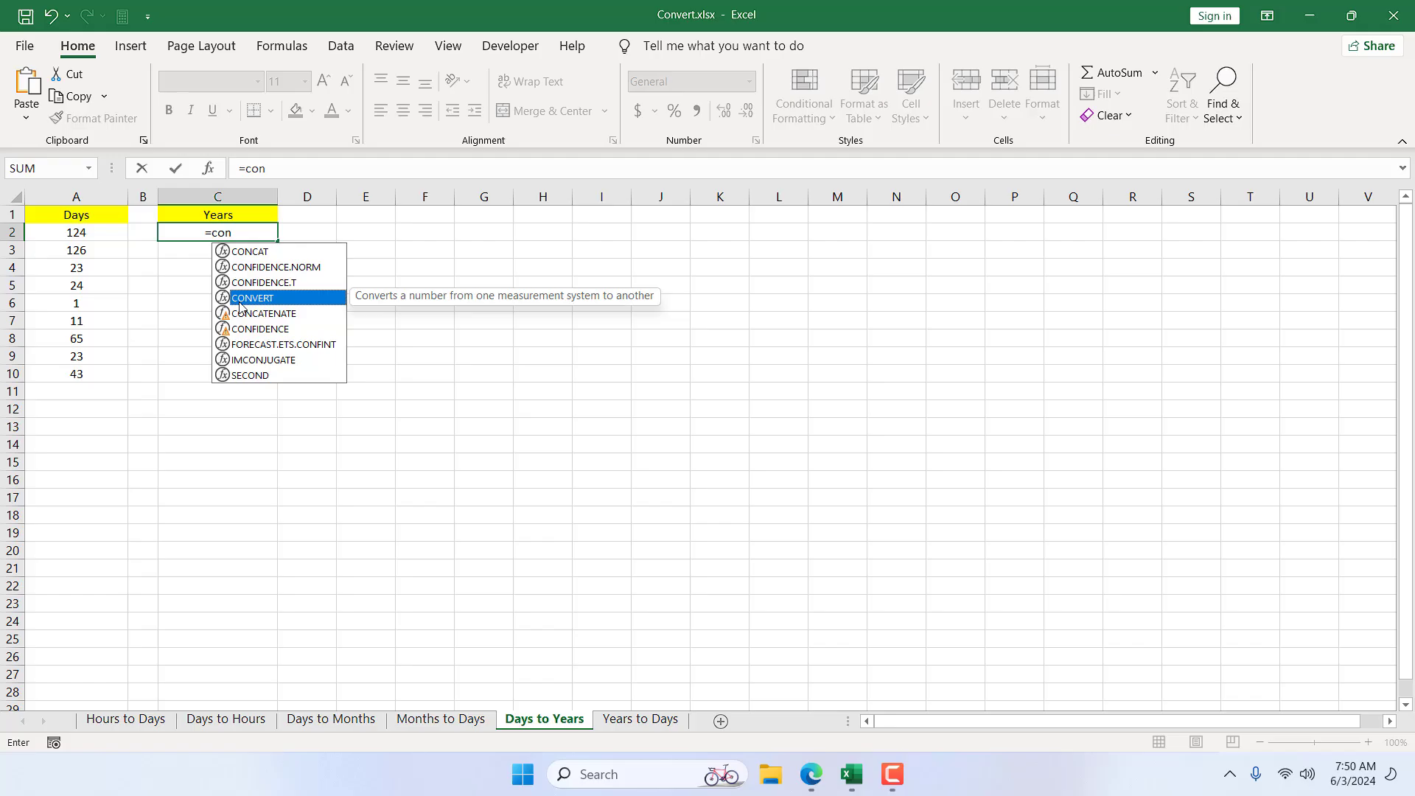
{"action": "double_click", "coordinate": [239, 299]}
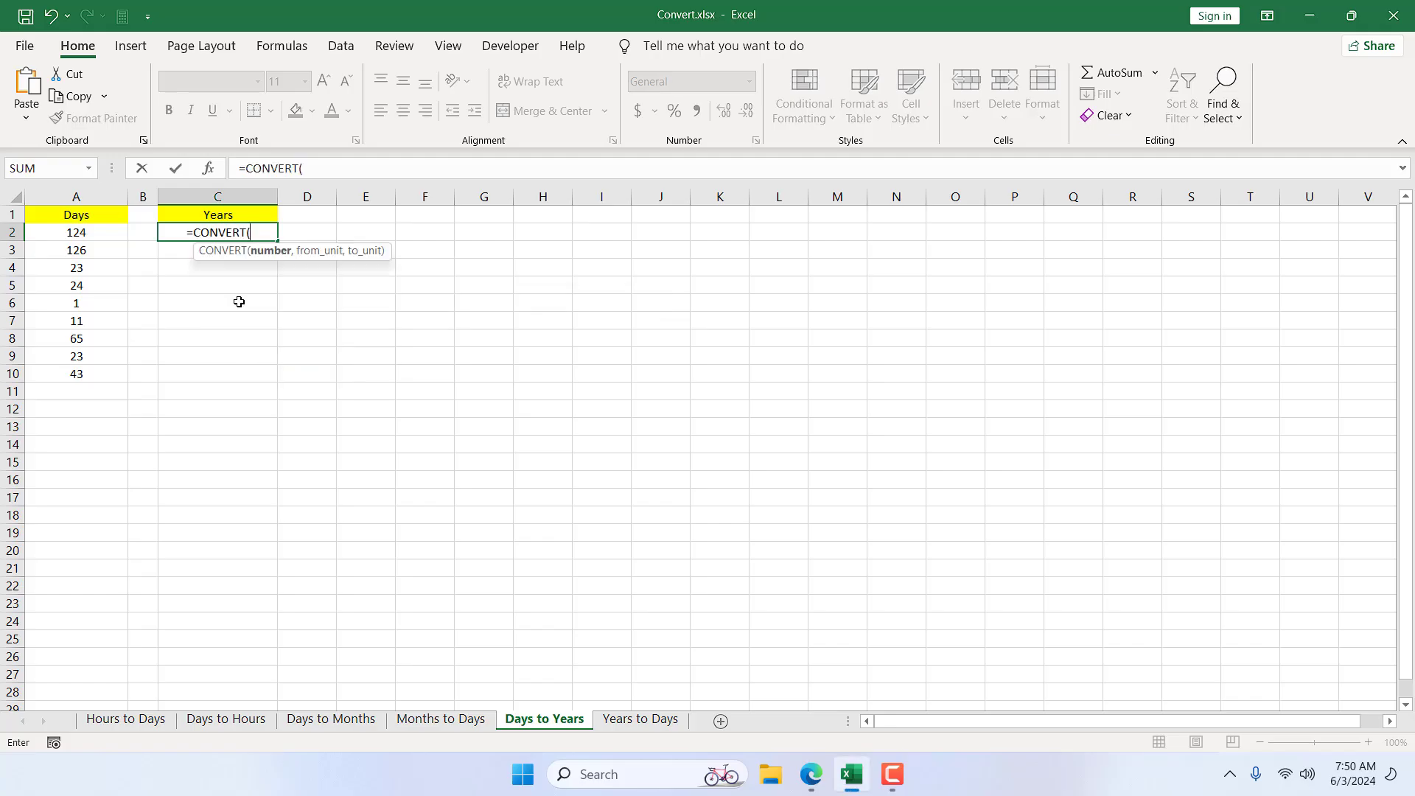
{"action": "left_click", "coordinate": [61, 236]}
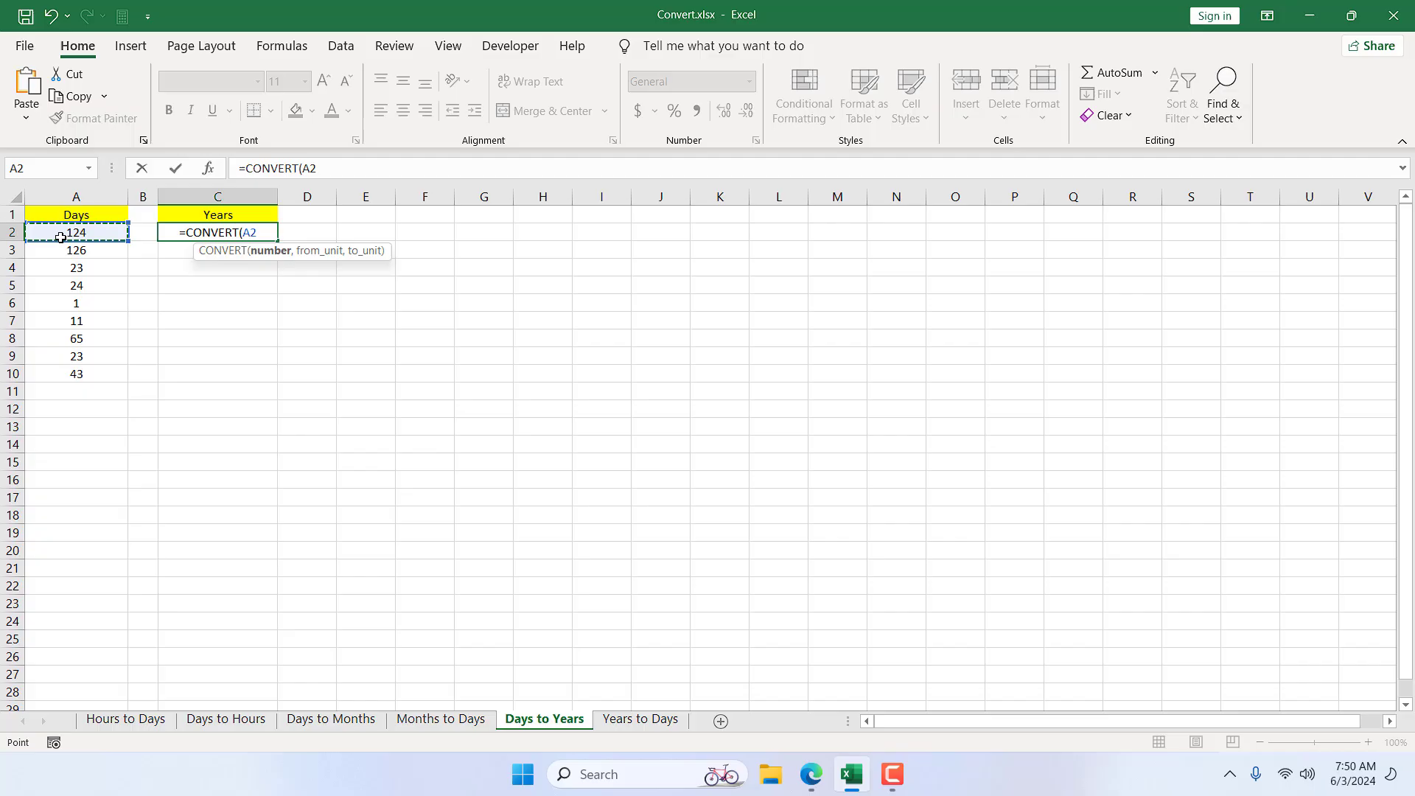
{"action": "type", "text": ","}
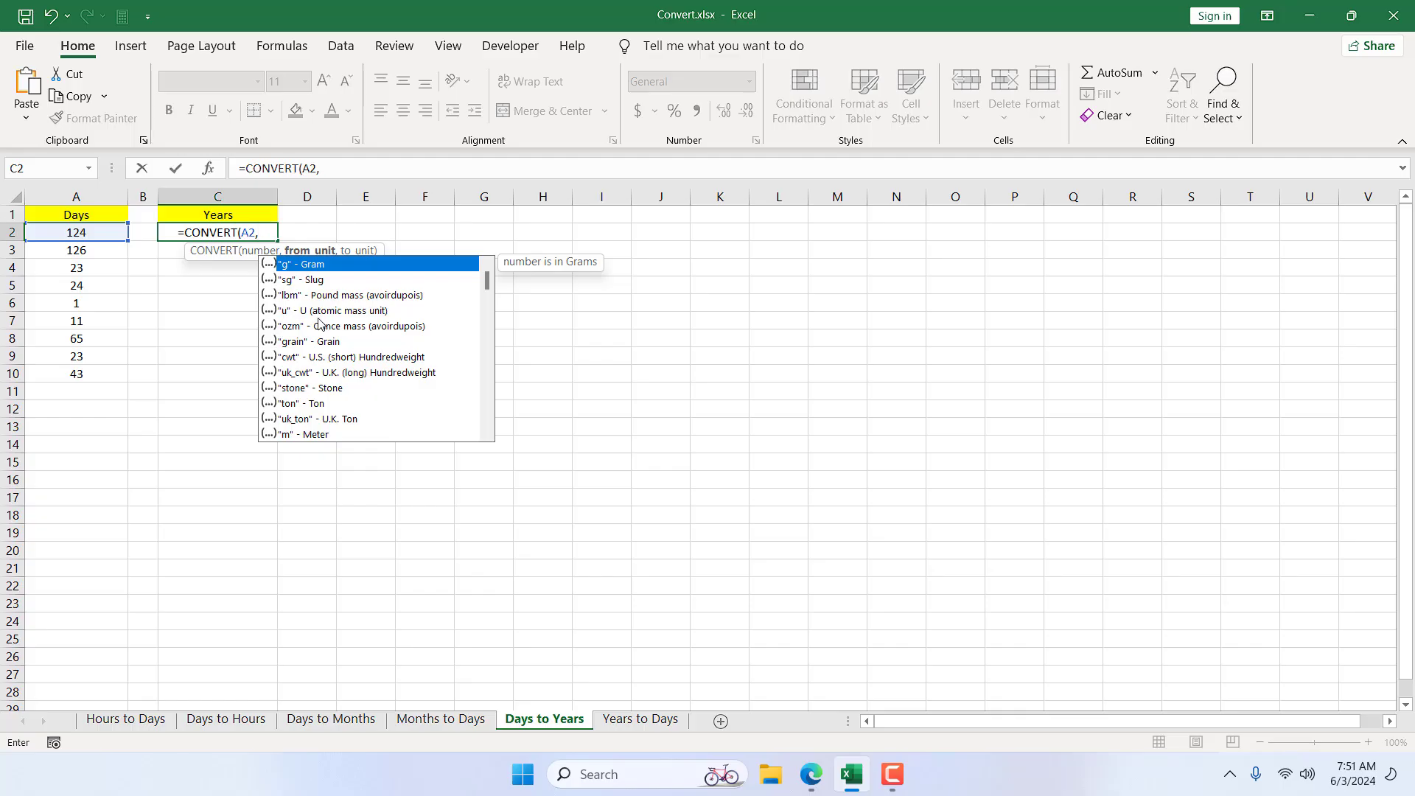
{"action": "scroll", "coordinate": [323, 323], "scroll_direction": "down", "scroll_amount": 2}
{"action": "scroll", "coordinate": [322, 359], "scroll_direction": "down", "scroll_amount": 3}
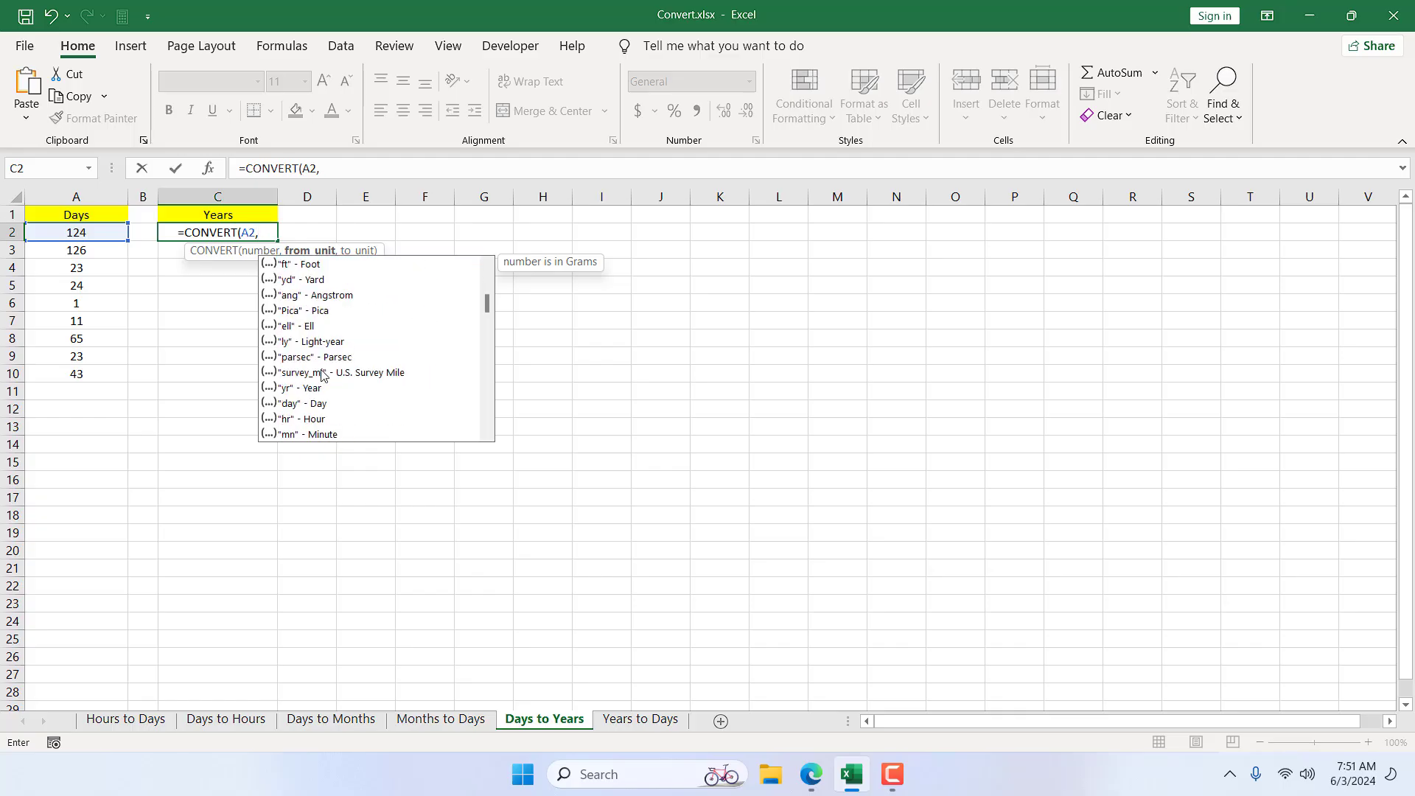
{"action": "scroll", "coordinate": [320, 359], "scroll_direction": "down", "scroll_amount": 2}
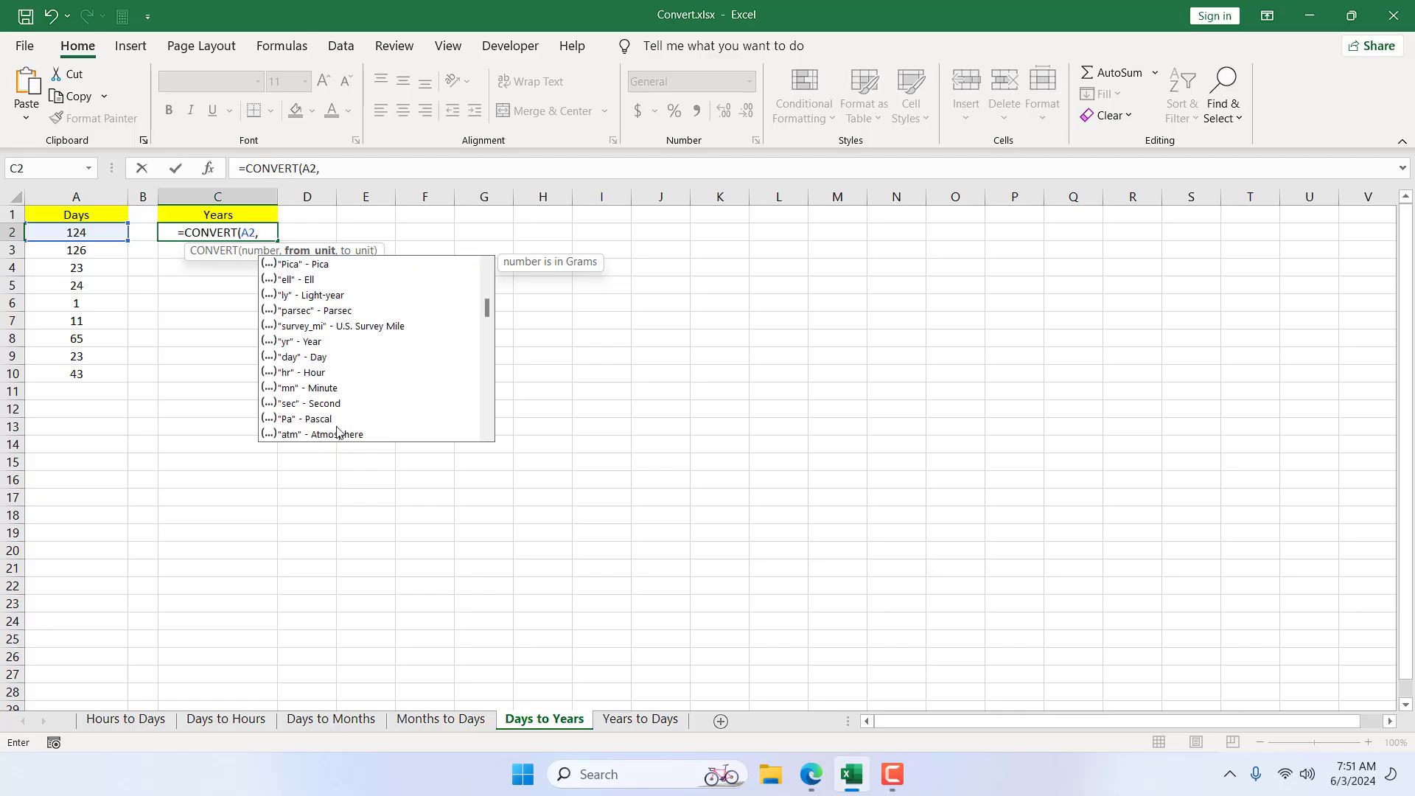
Complete the formula as =CONVERT(A2,"day","yr") using the day and yr units.
{"action": "left_click", "coordinate": [326, 359]}
{"action": "double_click", "coordinate": [327, 358]}
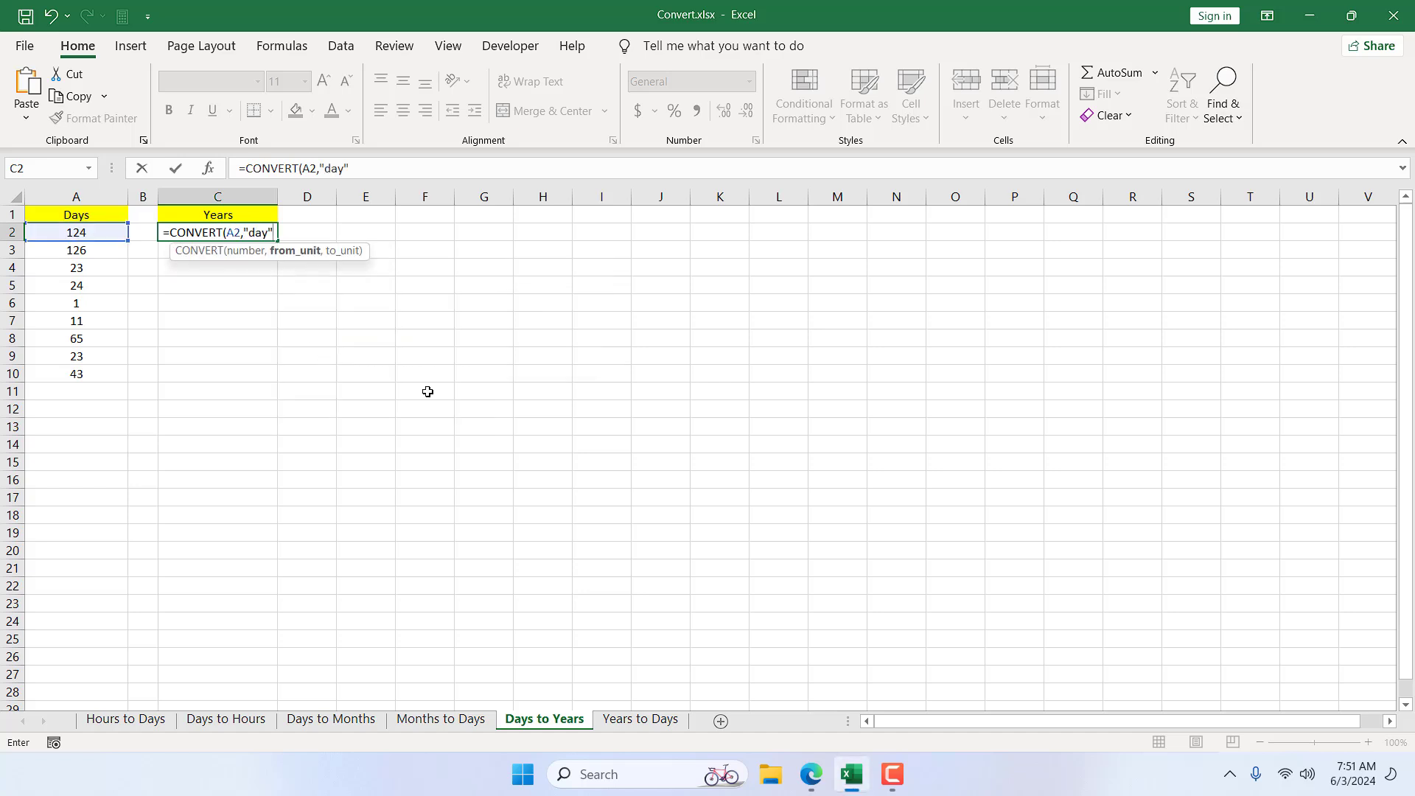
{"action": "type", "text": ",\"yr"}
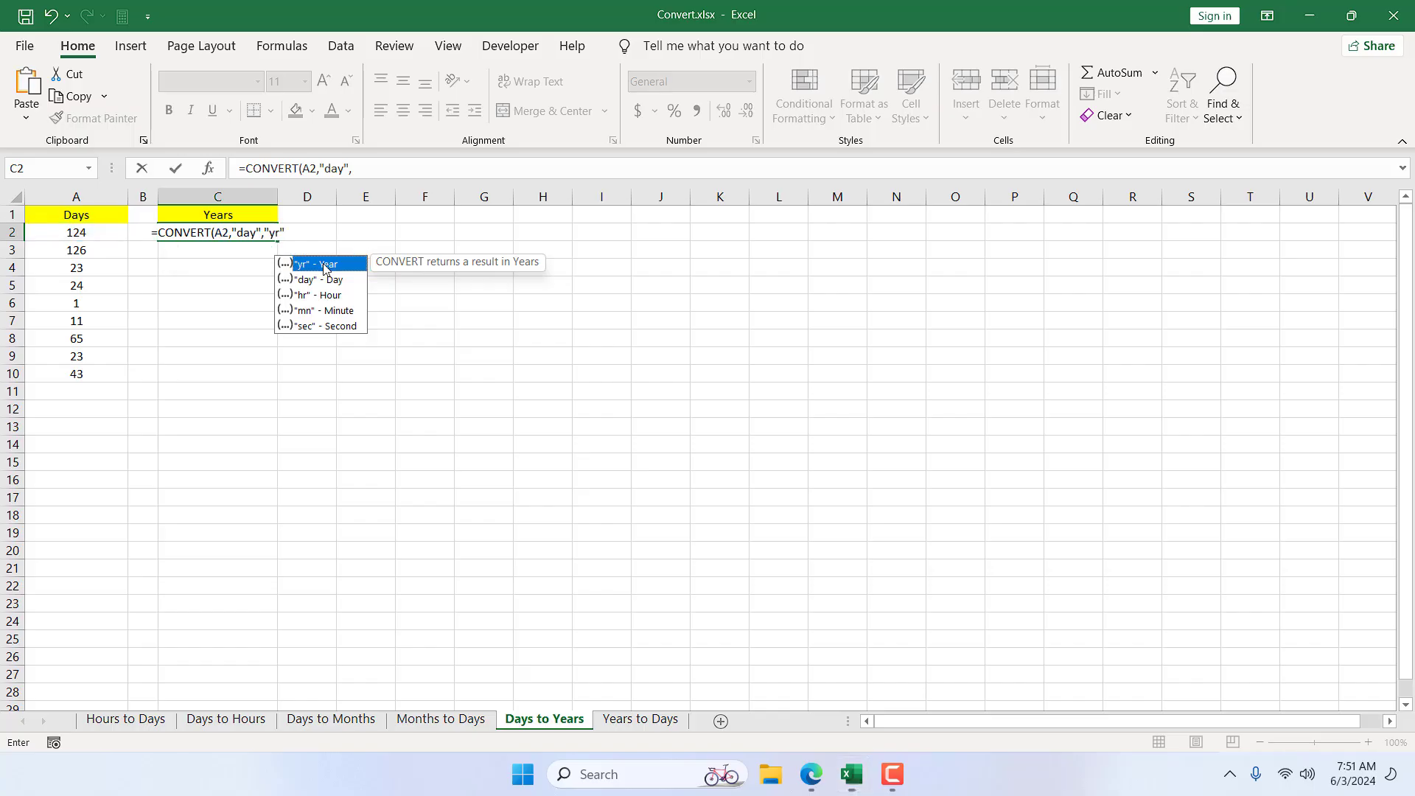
{"action": "double_click", "coordinate": [323, 268]}
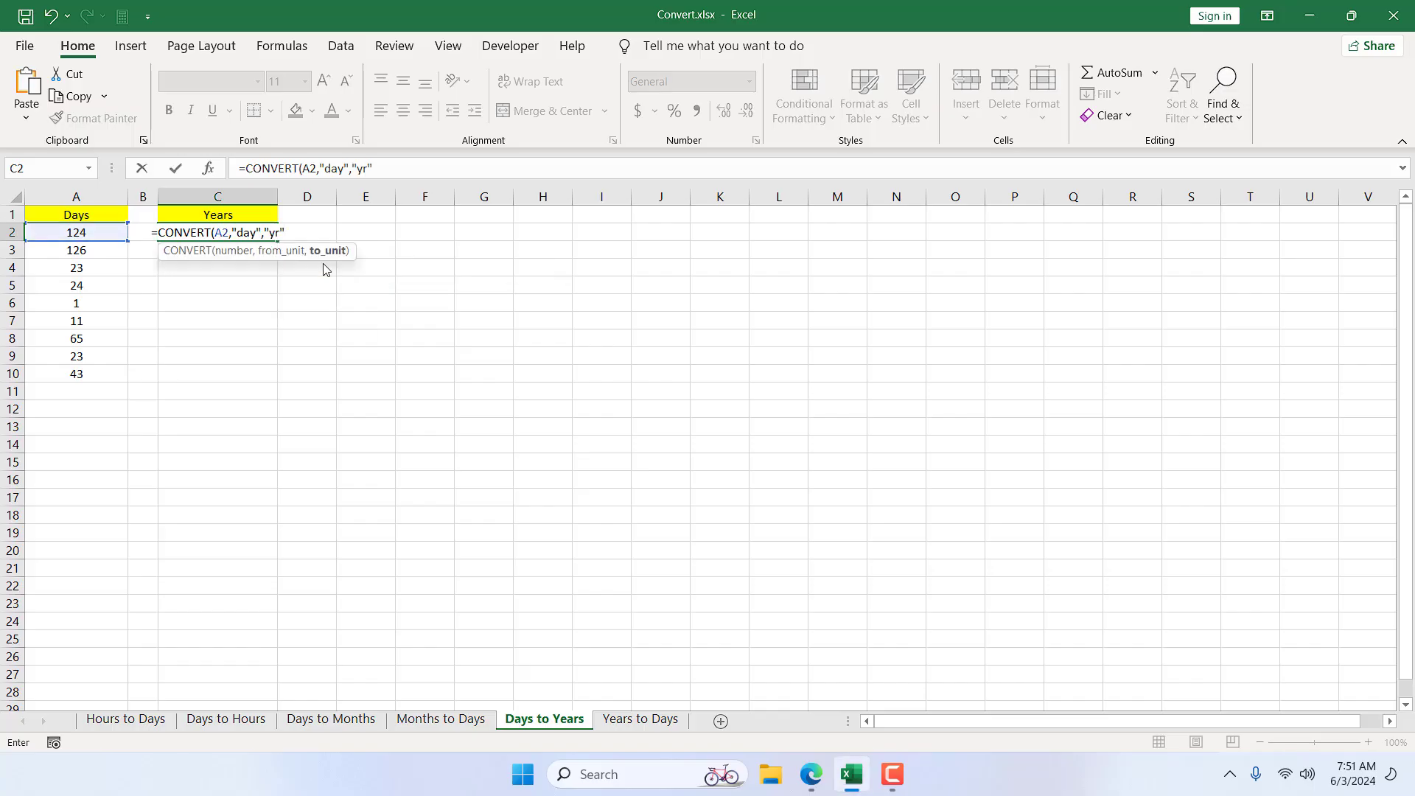
{"action": "type", "text": ")"}
Commit the C2 formula and add 365 as a new day count in A11.
{"action": "key", "text": "Return"}
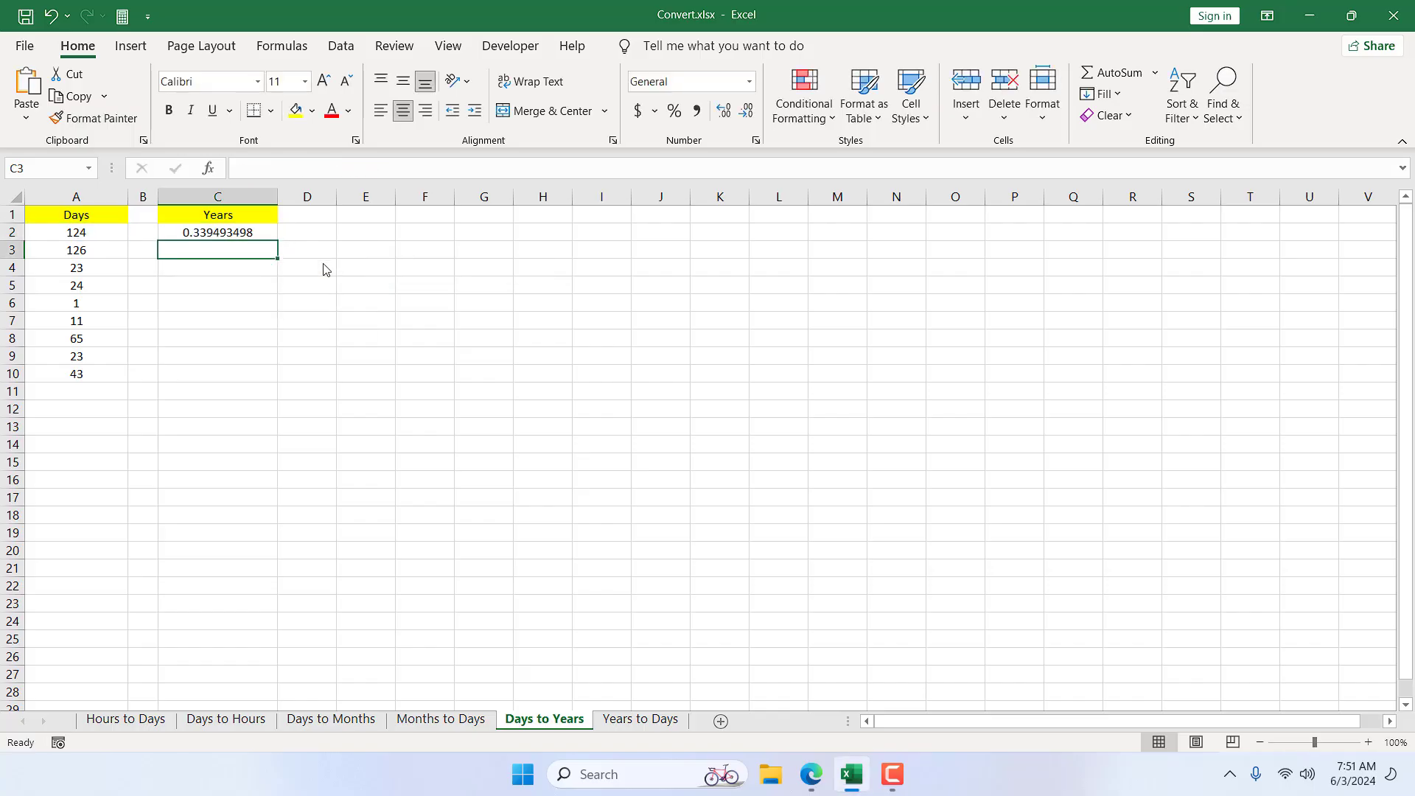
{"action": "left_click", "coordinate": [83, 390]}
{"action": "type", "text": "3"}
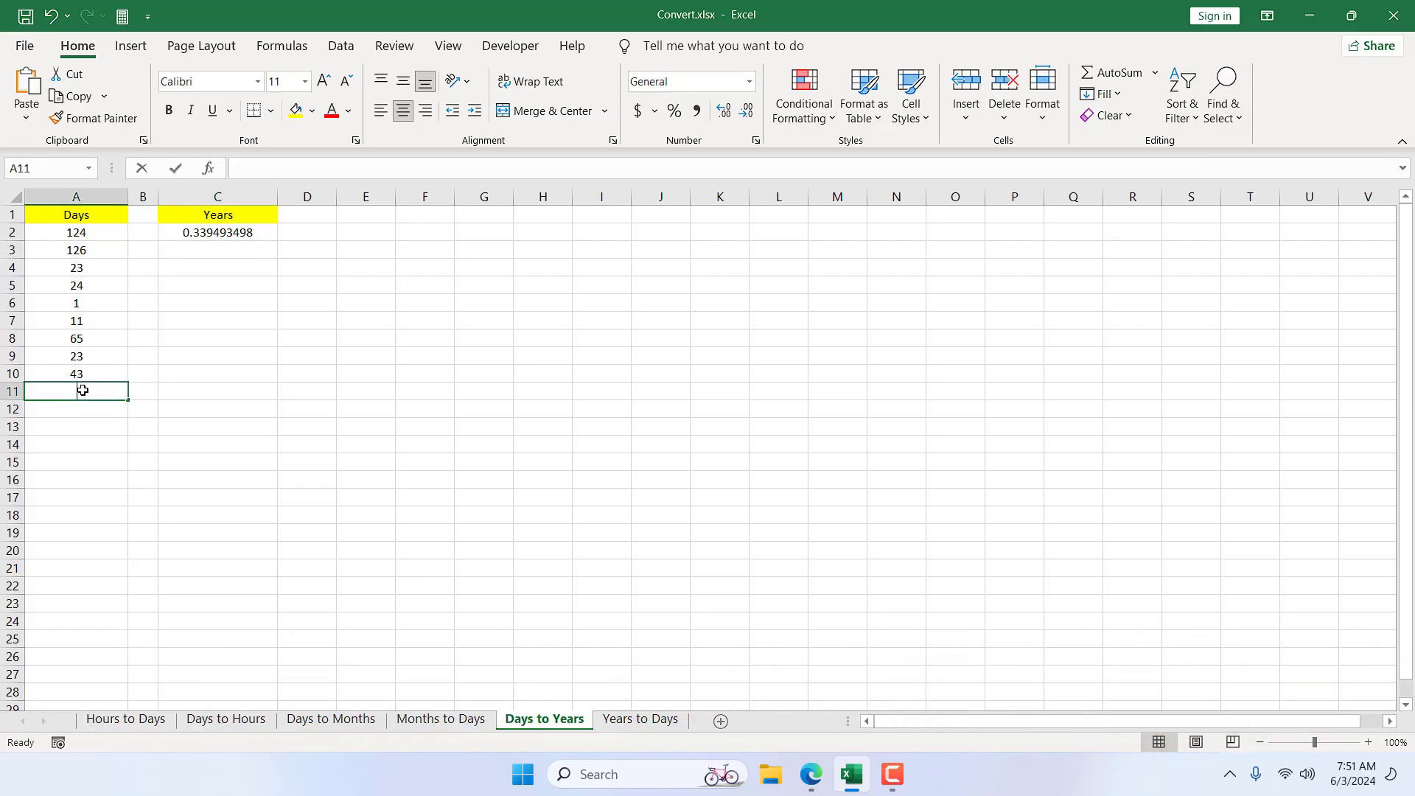
{"action": "type", "text": "65"}
{"action": "left_click", "coordinate": [199, 412]}
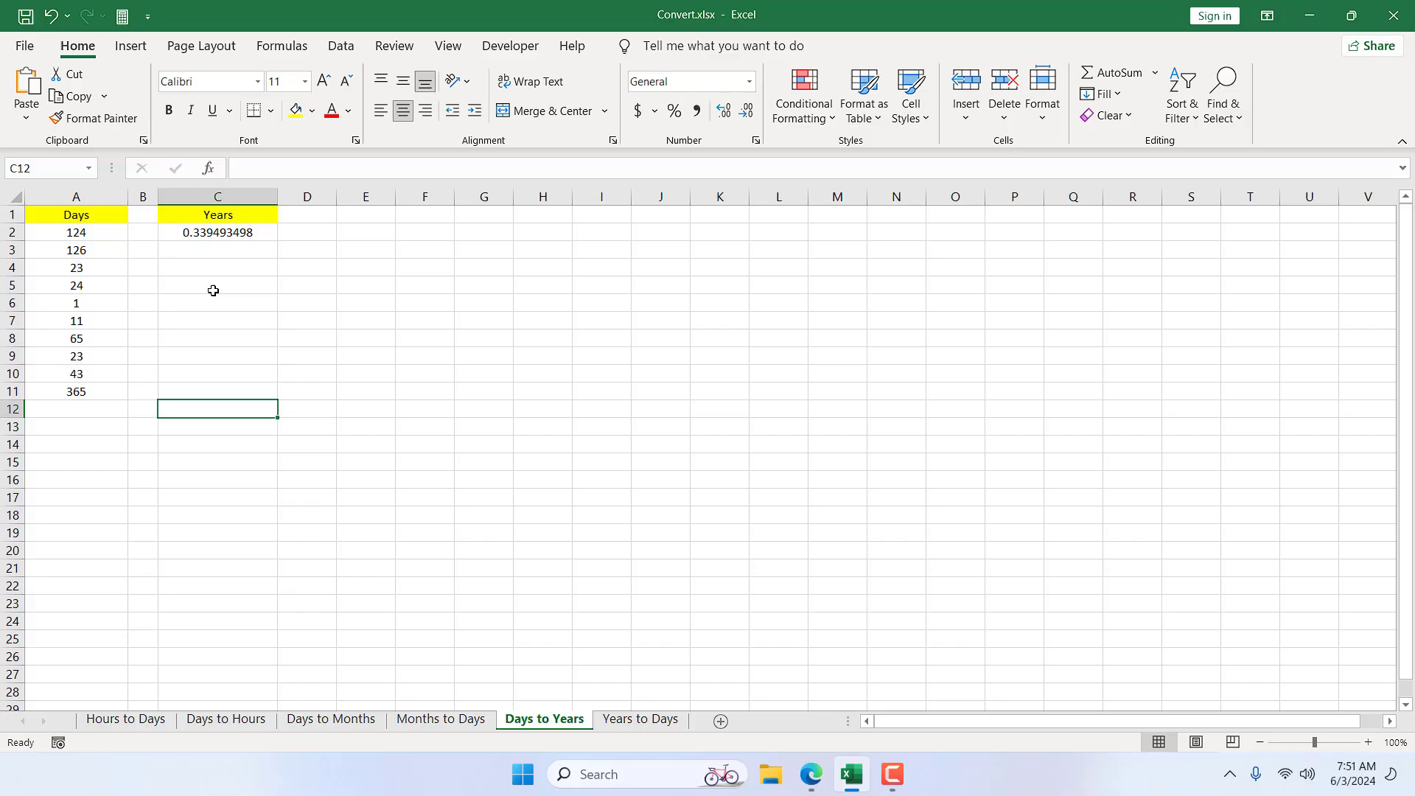
{"action": "left_click", "coordinate": [249, 236]}
Fill the CONVERT formula down from C2 to C11, then select A11.
{"action": "left_click_drag", "start_coordinate": [273, 241], "coordinate": [277, 395]}
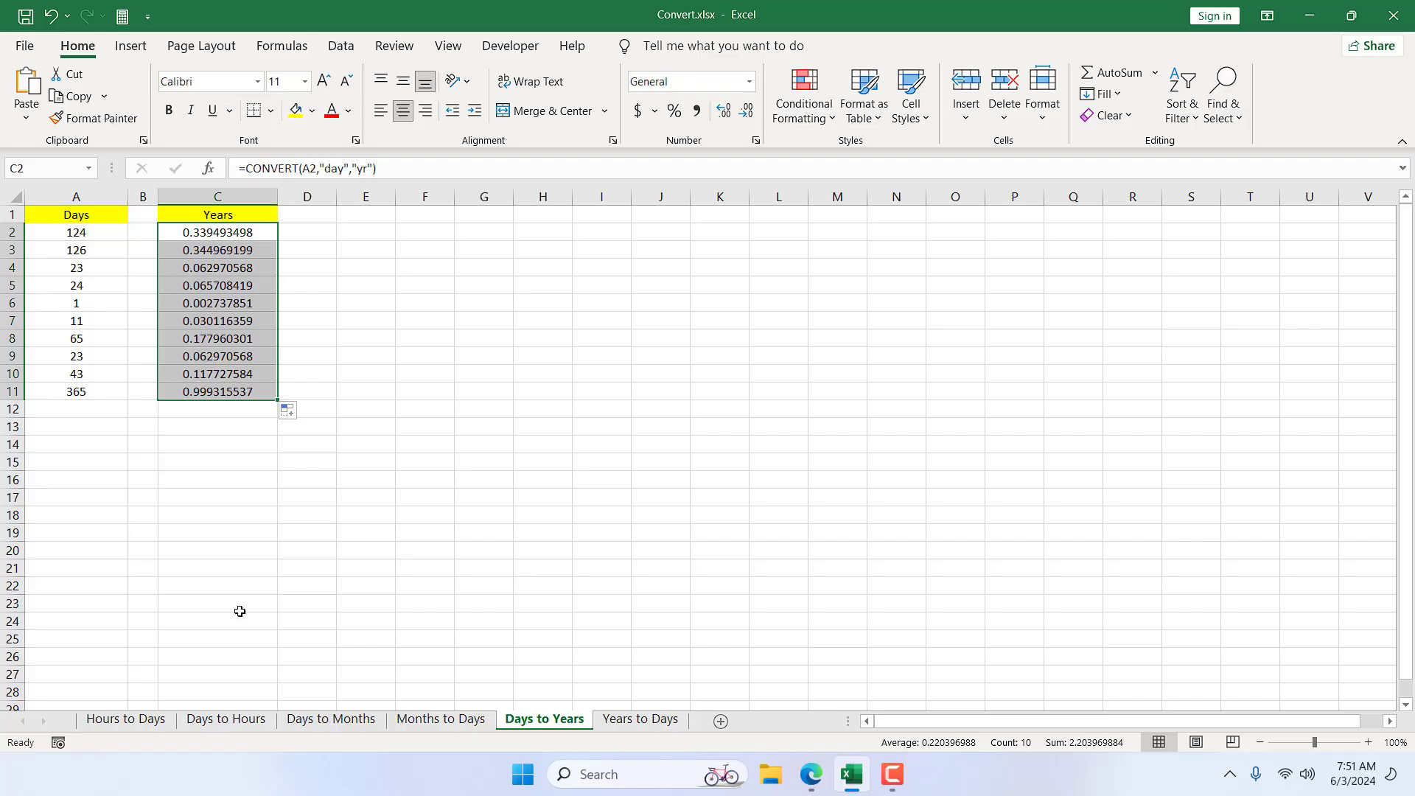
{"action": "left_click", "coordinate": [97, 391]}
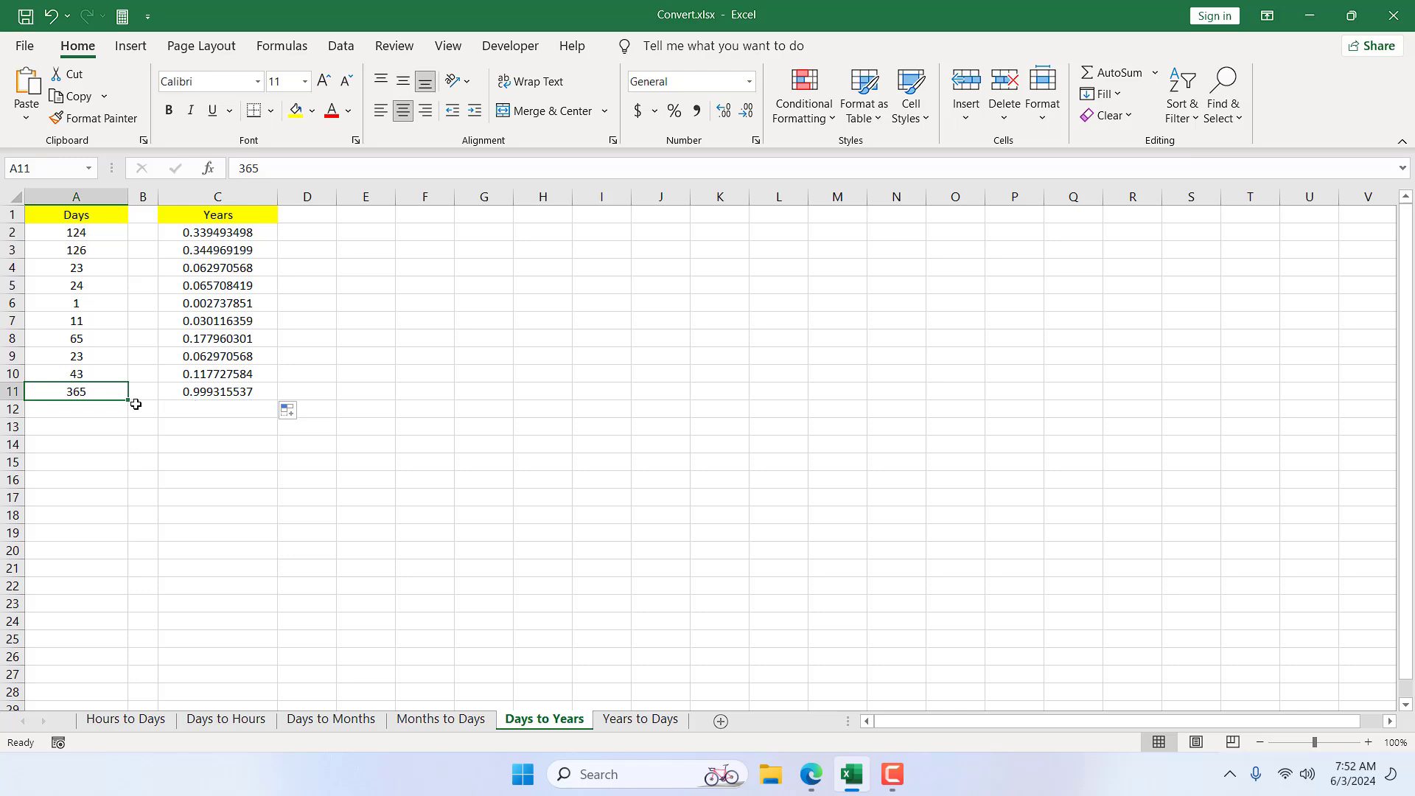
Change the A11 day count from 365 to 366.
{"action": "left_click", "coordinate": [271, 167]}
{"action": "key", "text": "BackSpace"}
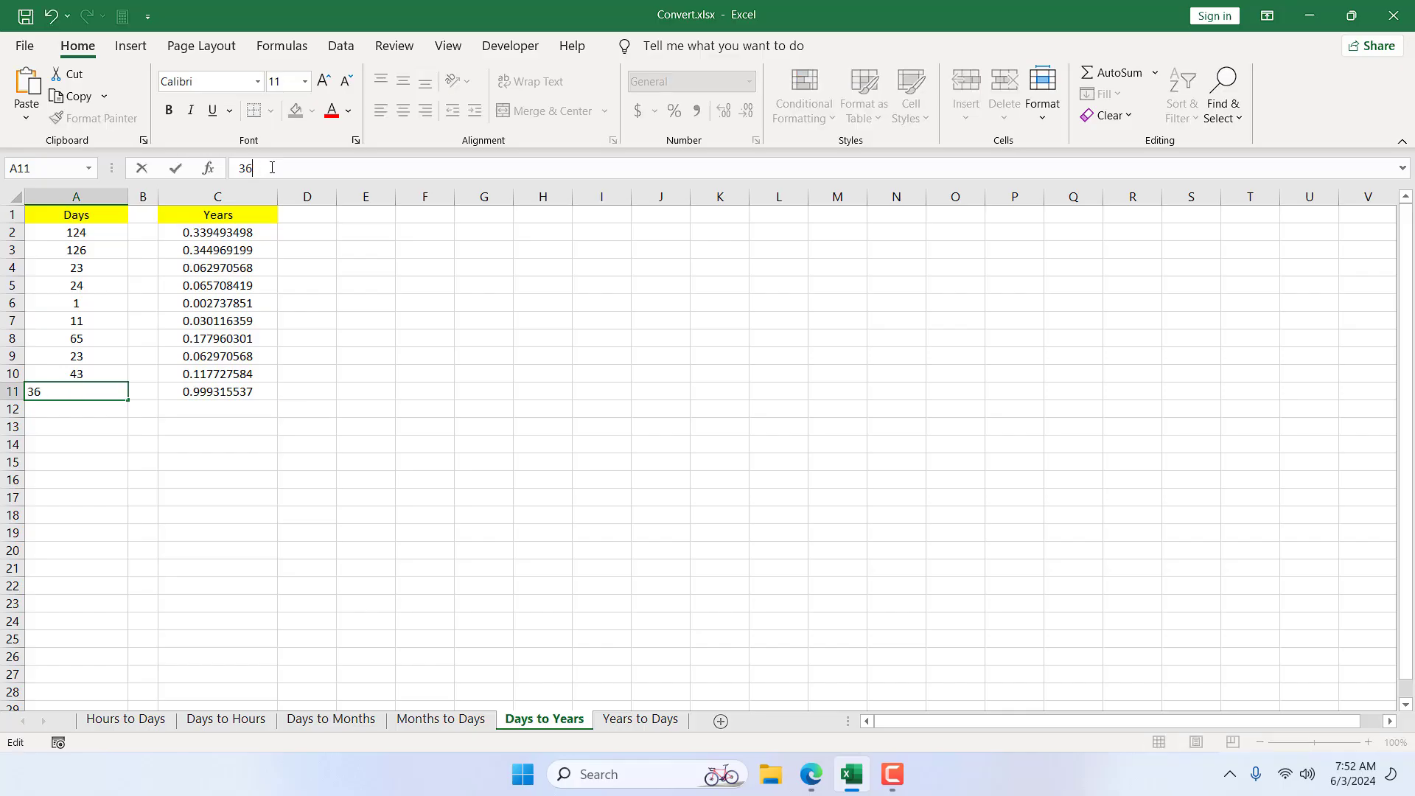
{"action": "type", "text": "6"}
{"action": "key", "text": "Return"}
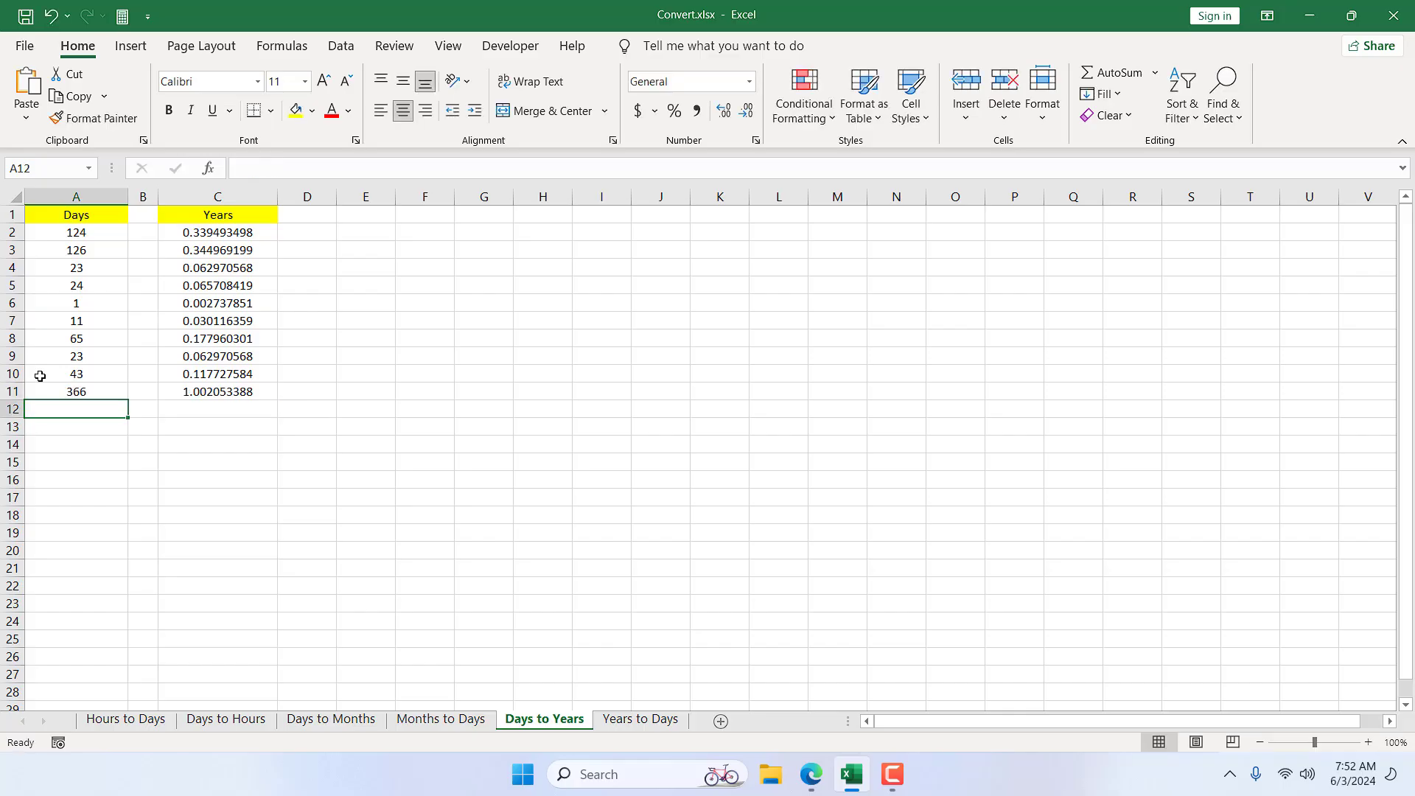
Check the Years formulas in C11, another column C cell, and C2.
{"action": "left_click", "coordinate": [218, 389]}
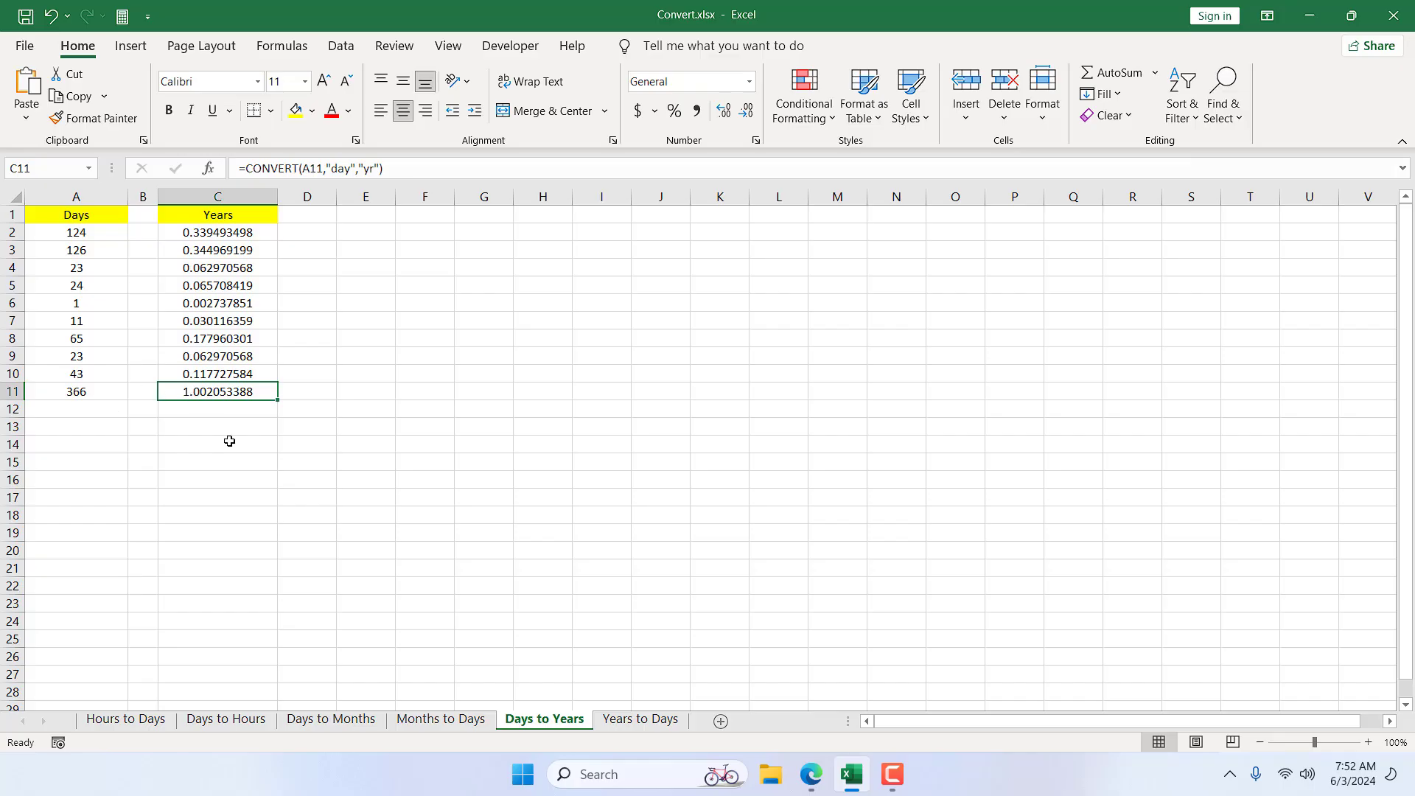
{"action": "left_click", "coordinate": [222, 354]}
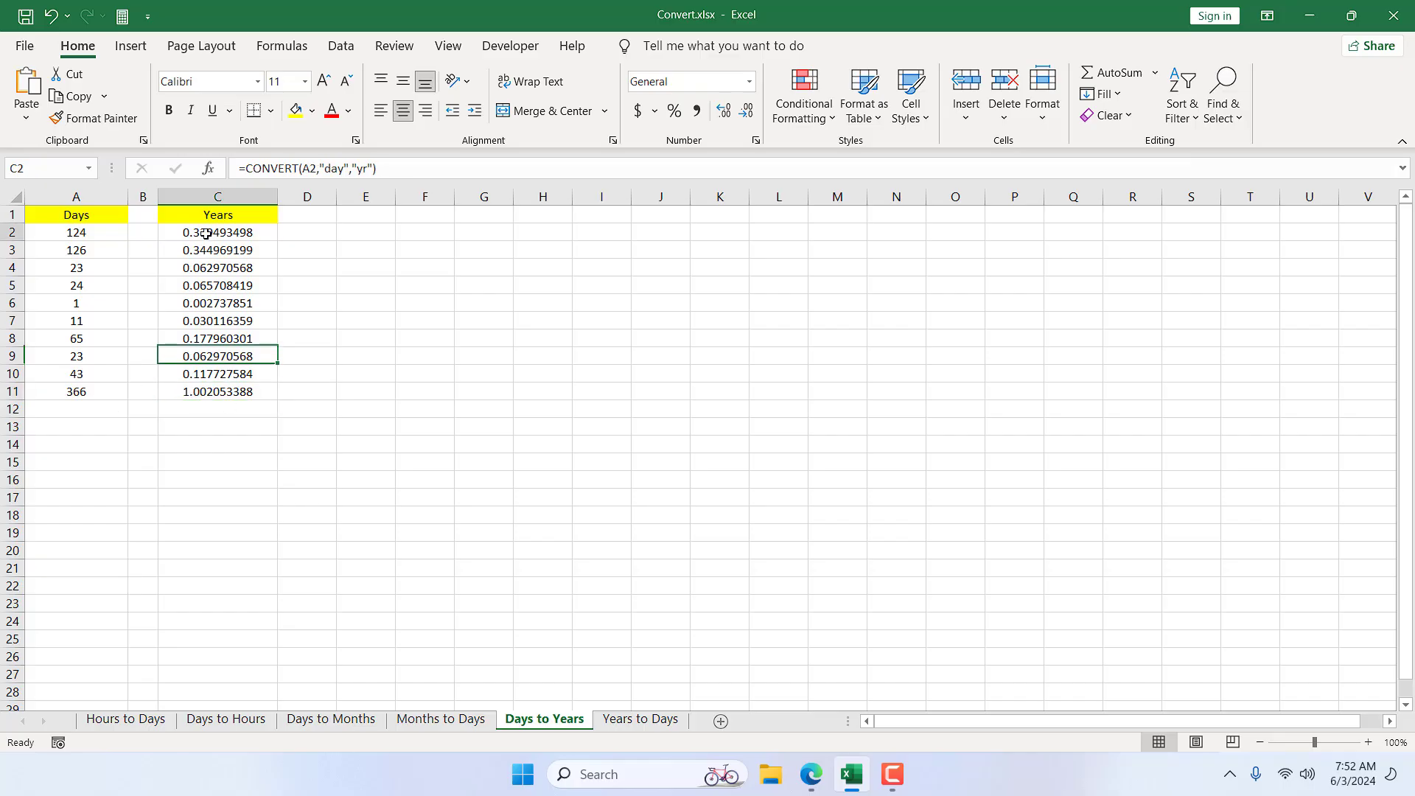
{"action": "left_click", "coordinate": [207, 235]}
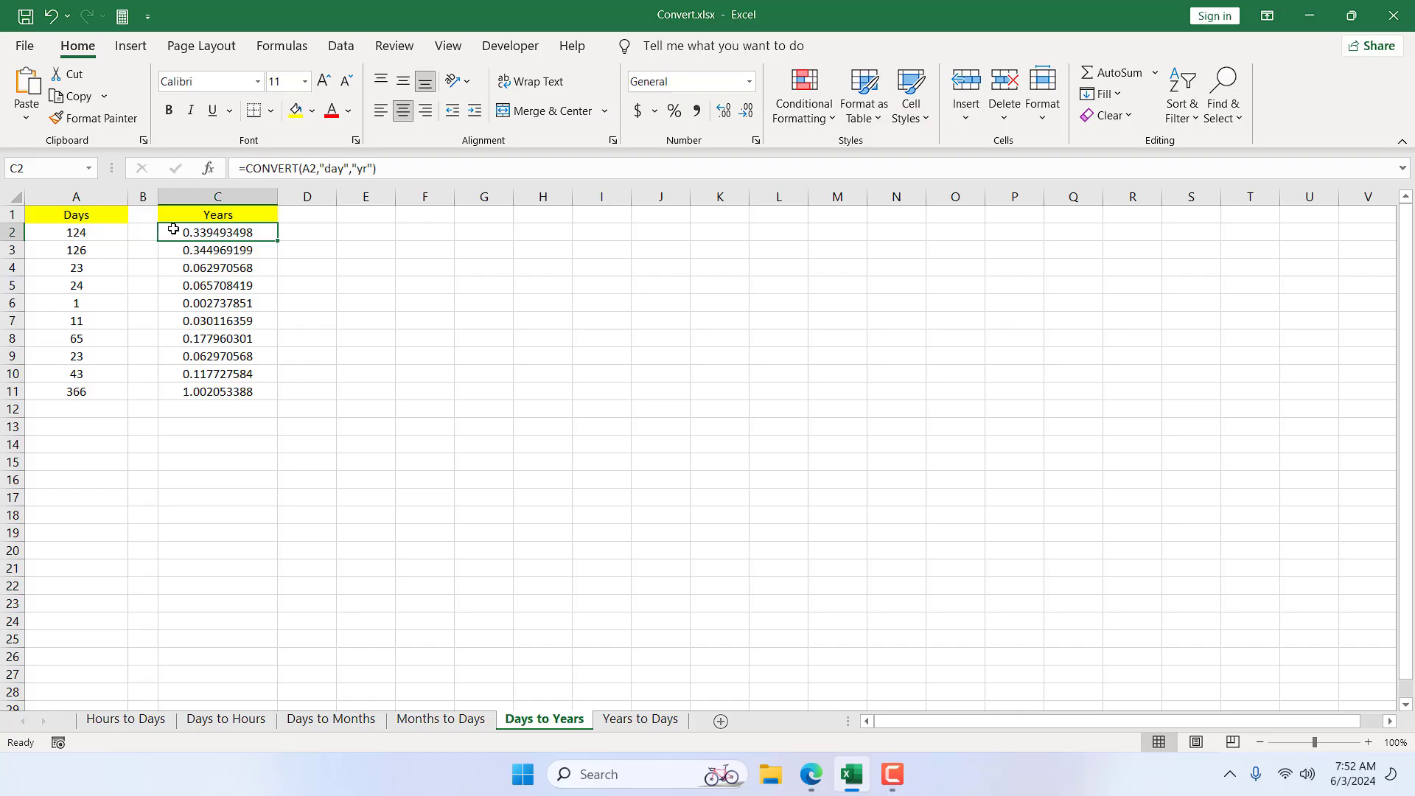